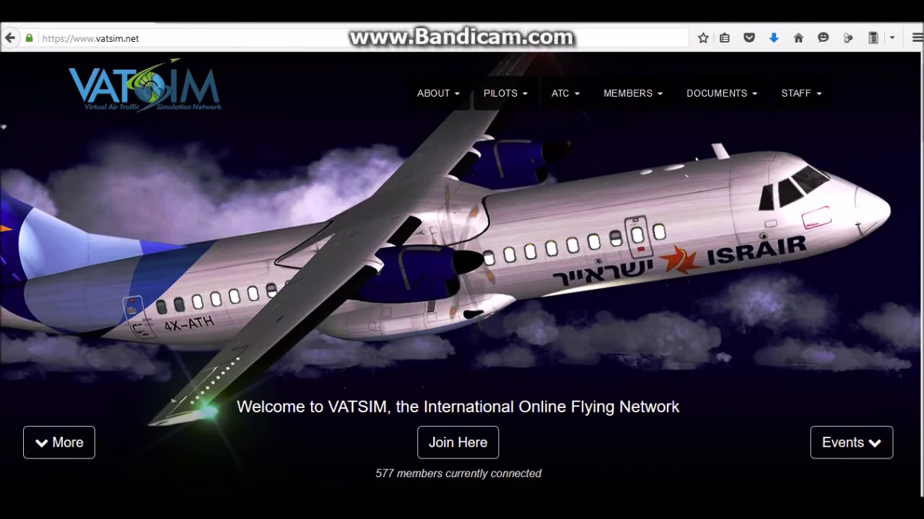
- Open the Join VATSIM page and examine its policy documents, registration requirements and getting-started information
click(457, 443)
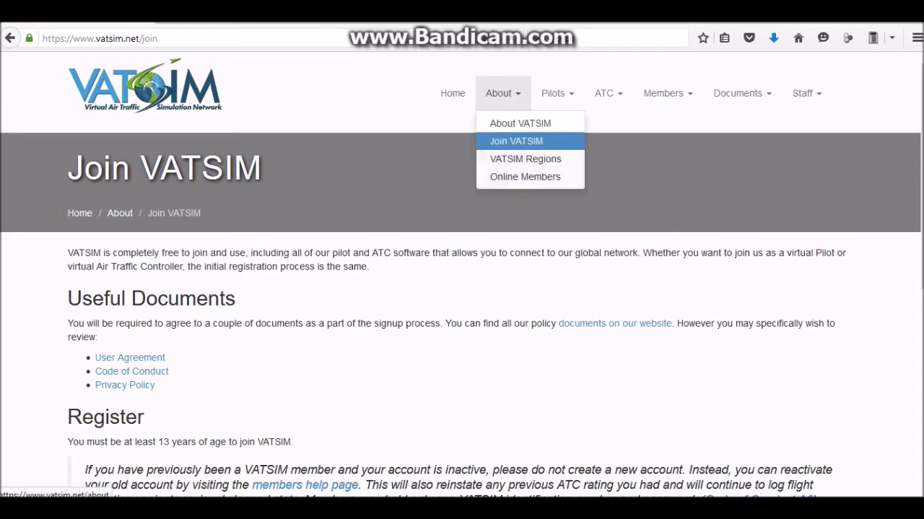
scroll(505, 159, down, 1)
scroll(461, 274, down, 7)
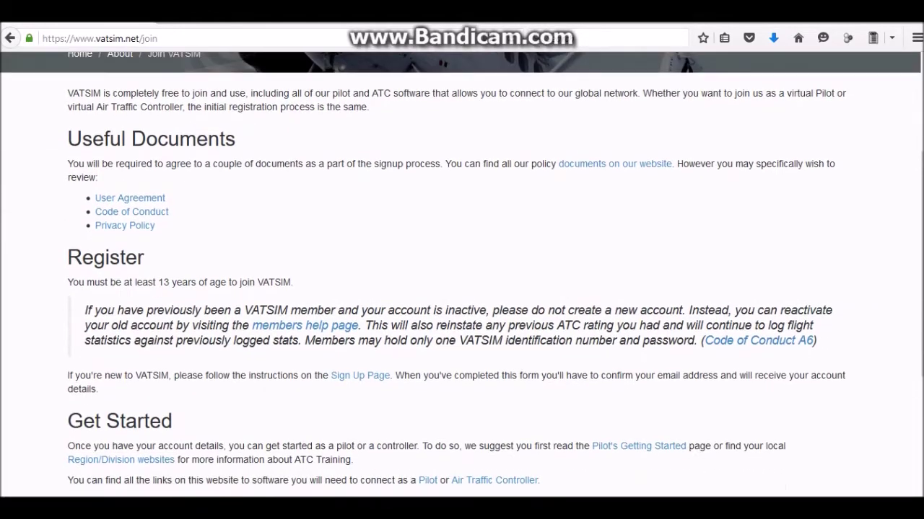
scroll(461, 274, up, 6)
scroll(460, 274, down, 2)
scroll(460, 274, up, 2)
scroll(460, 274, down, 3)
scroll(461, 275, up, 2)
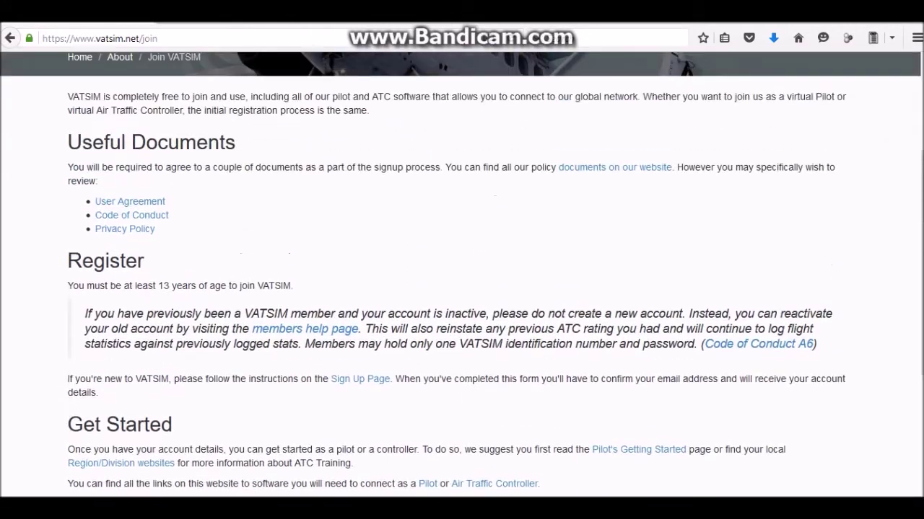
scroll(125, 151, down, 2)
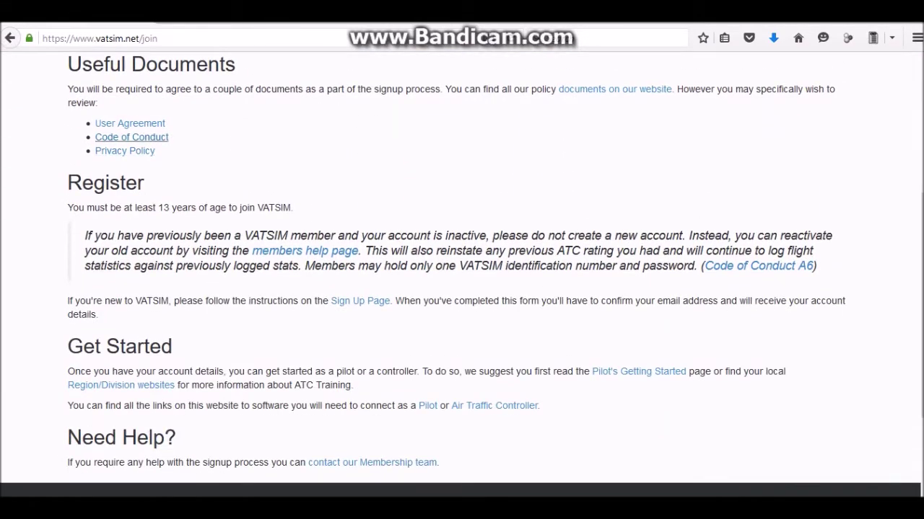
scroll(130, 137, up, 2)
scroll(130, 201, down, 5)
scroll(304, 197, up, 2)
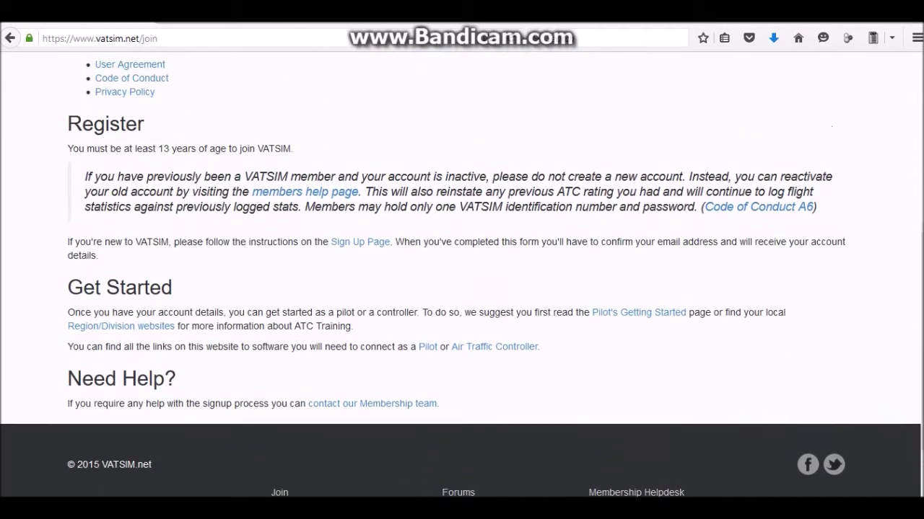
- Open the members help page and look through the Membership Dashboard and account reactivation instructions
click(304, 198)
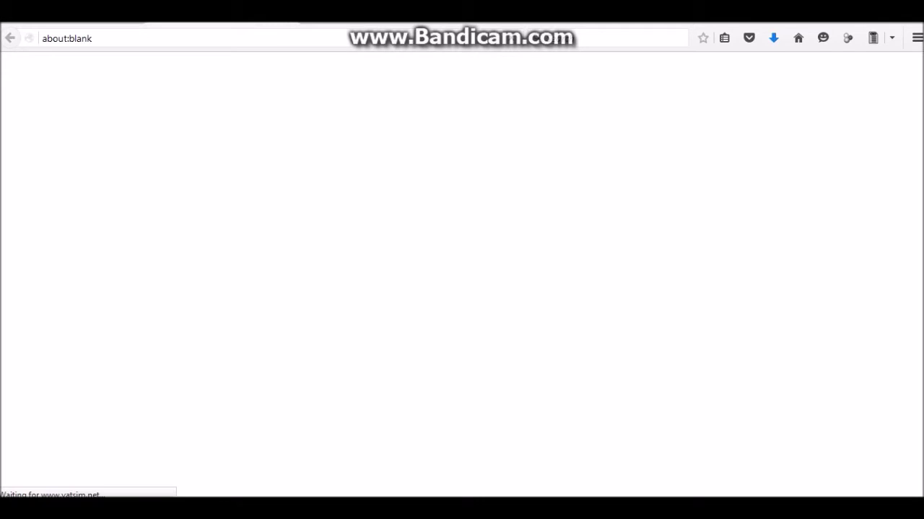
scroll(460, 272, down, 6)
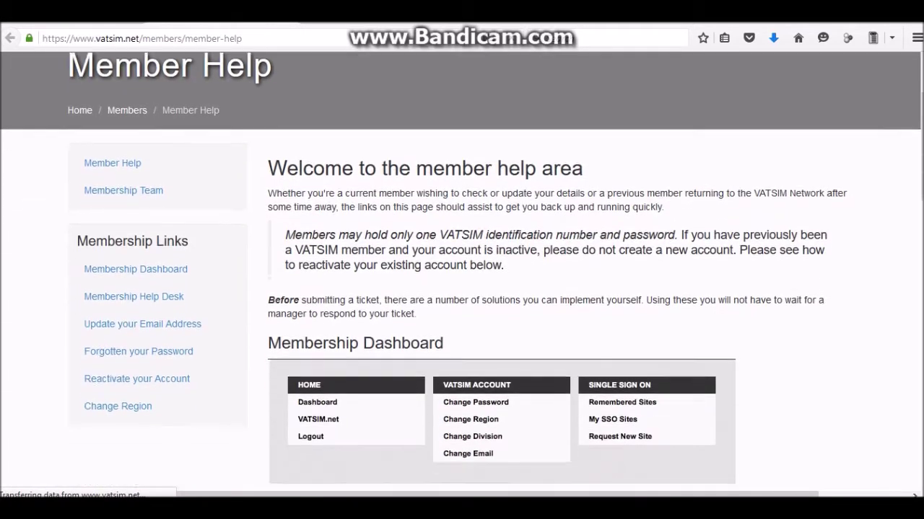
scroll(461, 274, down, 7)
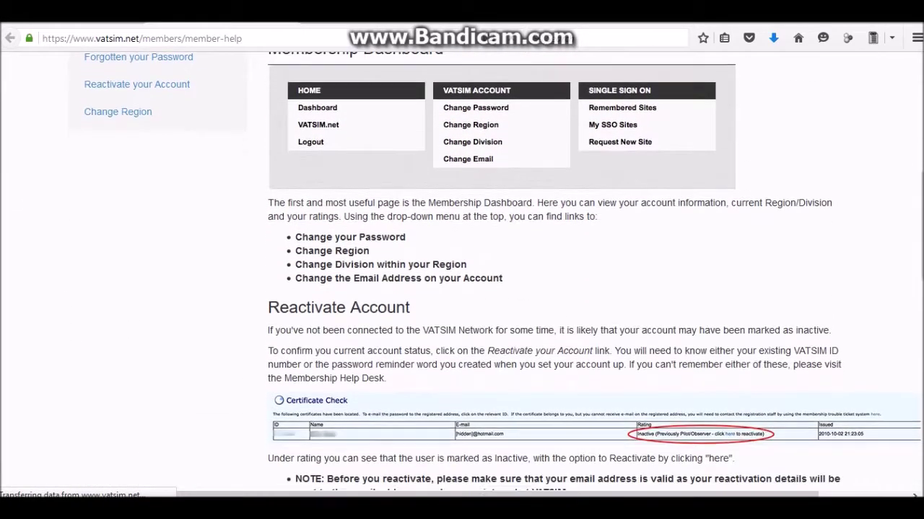
scroll(462, 274, up, 13)
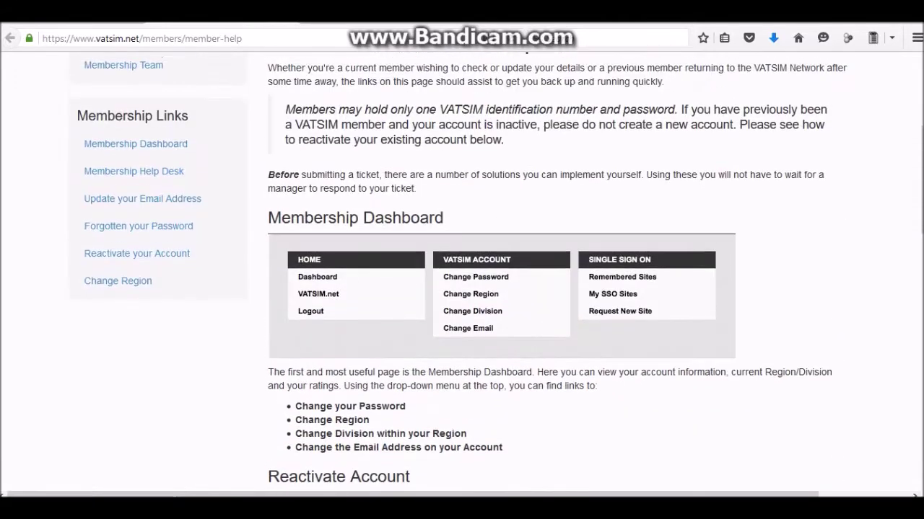
mouse_move(608, 93)
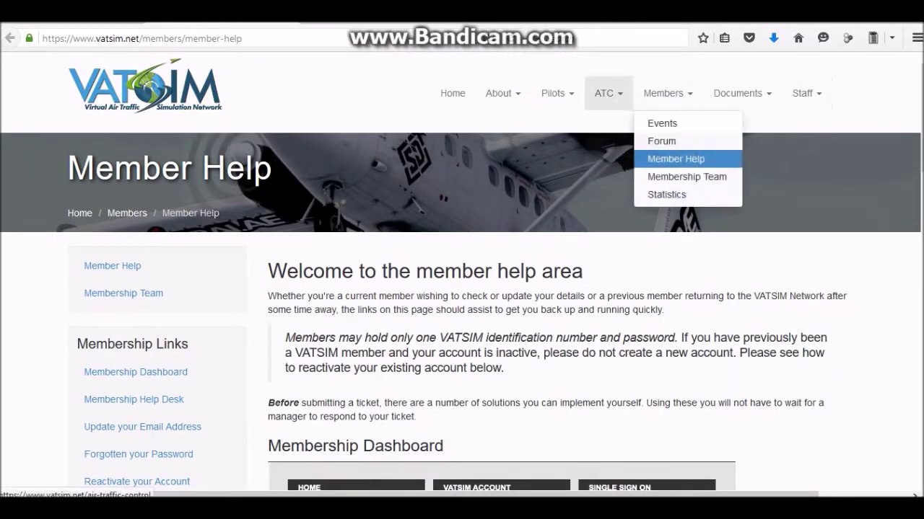
mouse_move(741, 93)
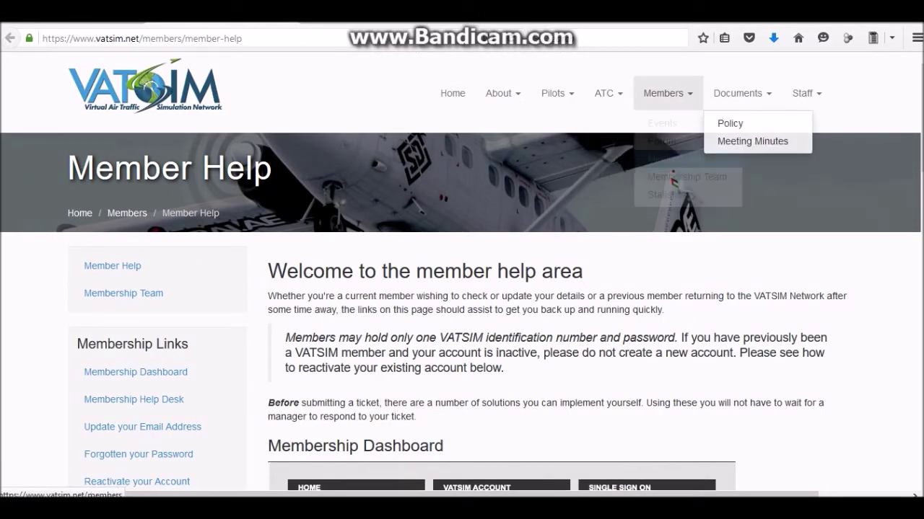
mouse_move(502, 93)
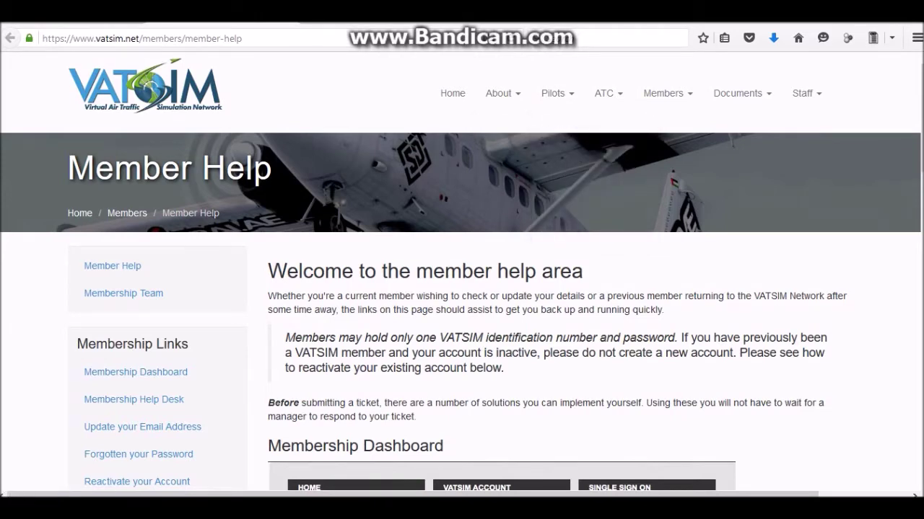
mouse_move(462, 505)
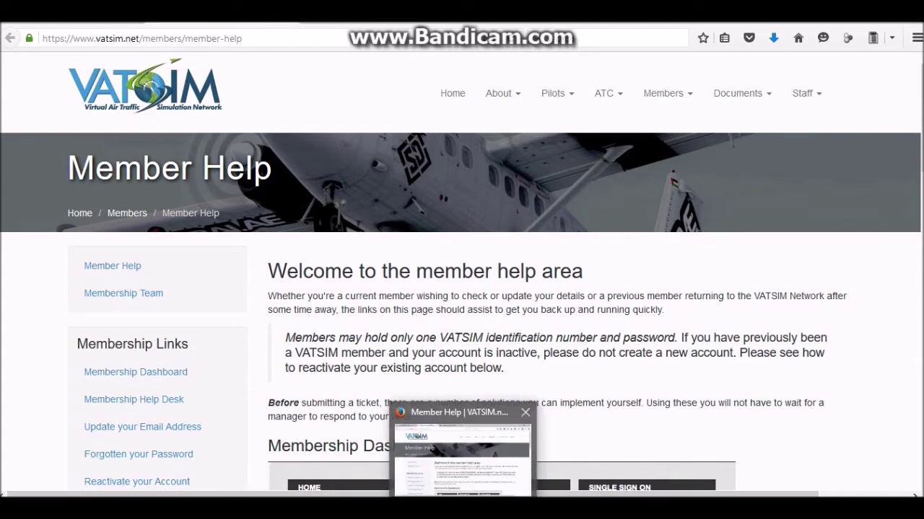
- Open the download page at vpilot.metacraft.com and try to download the latest stable installer, vPilot-Setup-1.1.5638.40065.exe
click(166, 38)
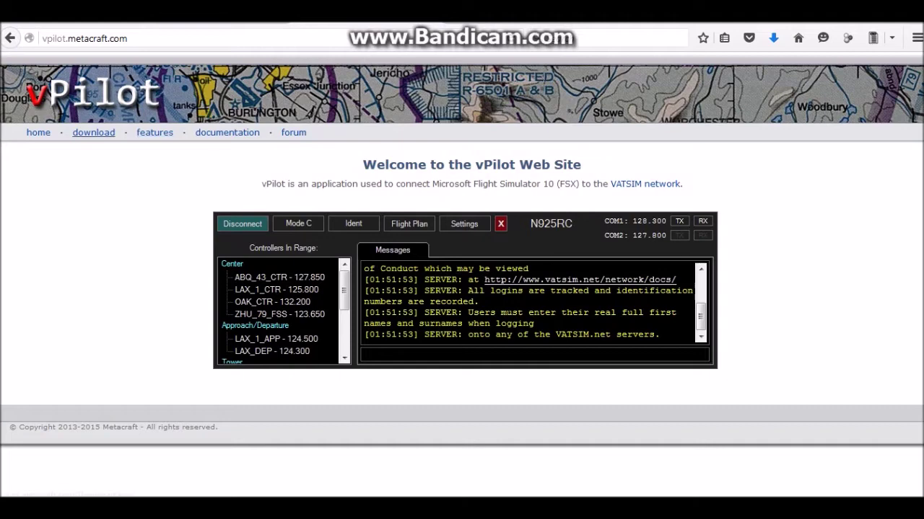
click(93, 132)
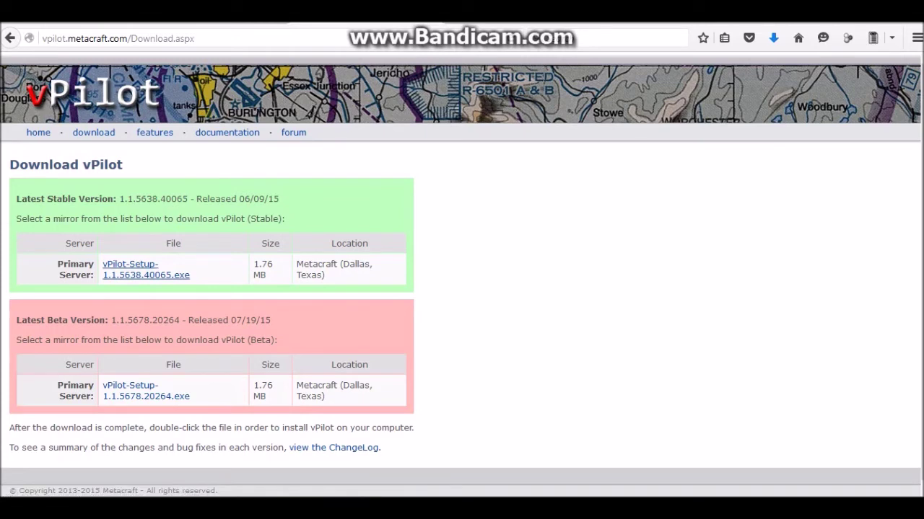
click(145, 270)
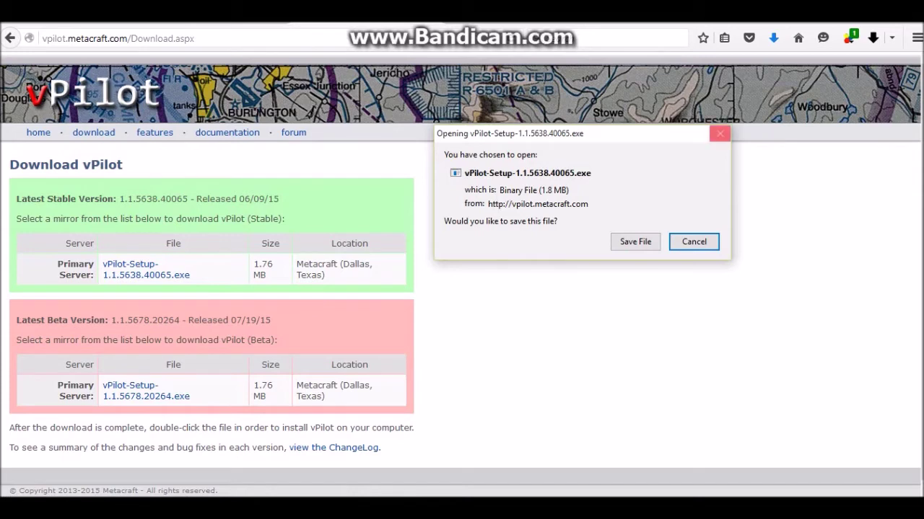
click(719, 134)
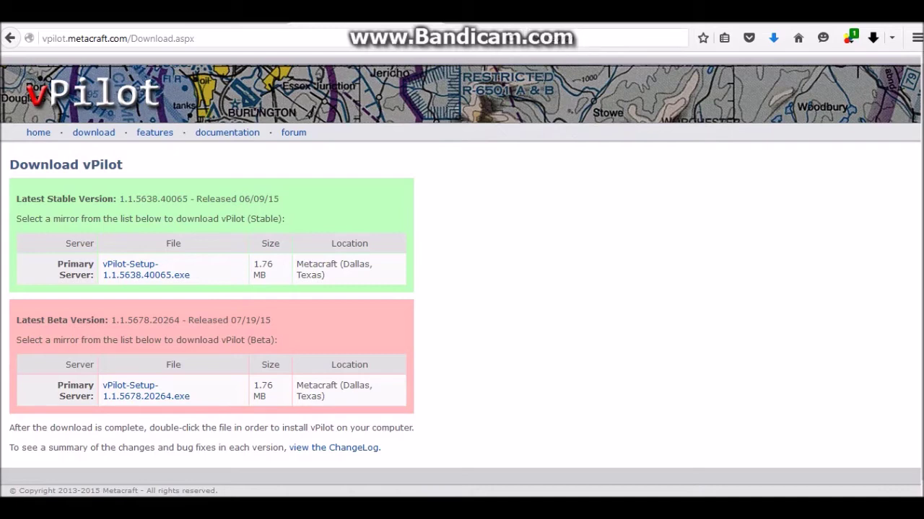
- Close the Firefox window and launch vPilot from the desktop
right_click(463, 508)
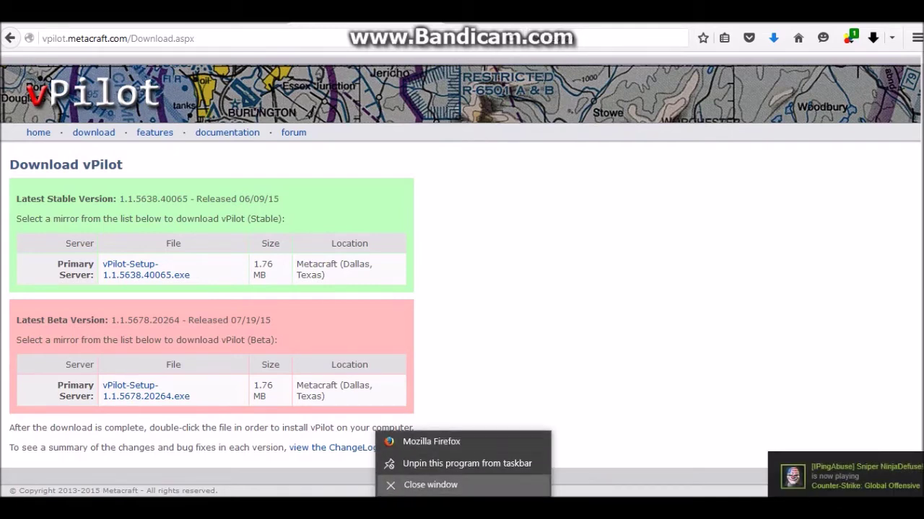
click(430, 485)
click(433, 283)
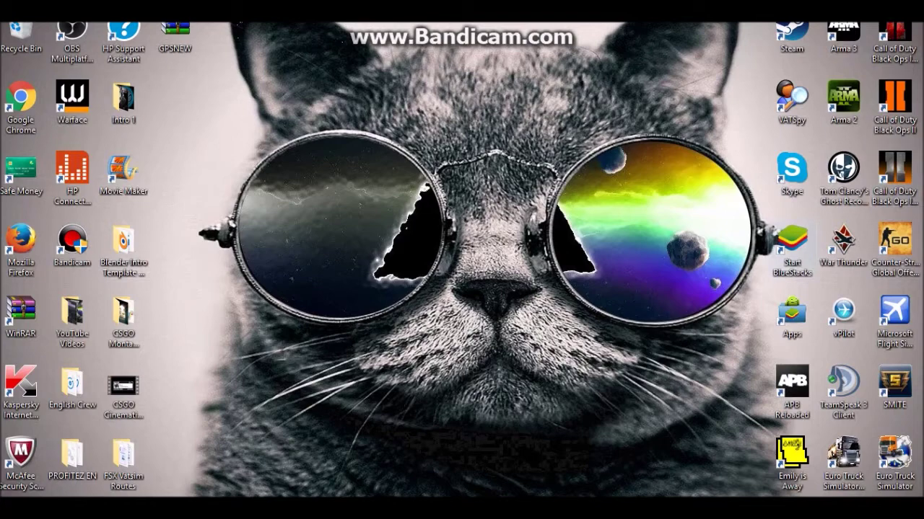
drag(843, 312, 367, 189)
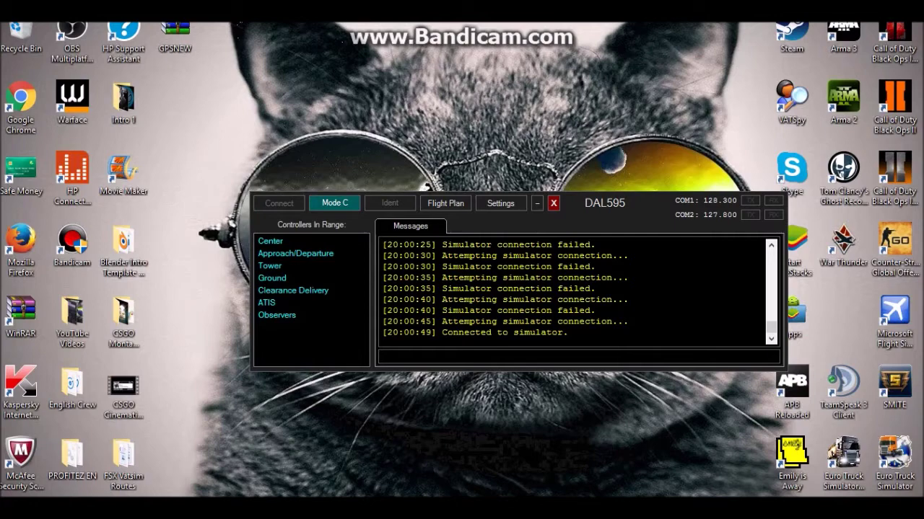
mouse_move(771, 328)
mouse_down()
mouse_move(771, 292)
mouse_move(771, 328)
mouse_up()
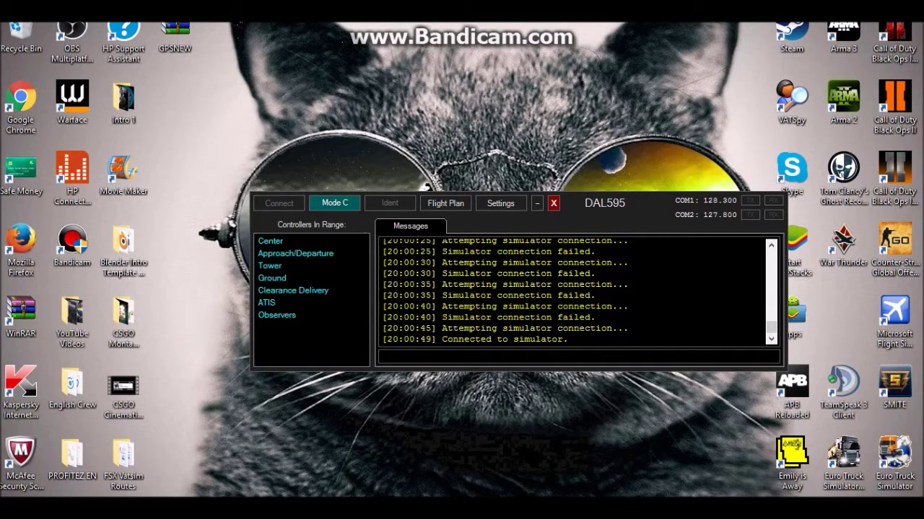
- Open the vPilot settings and go through the network CID, password, full name and home airport fields
click(501, 202)
click(500, 203)
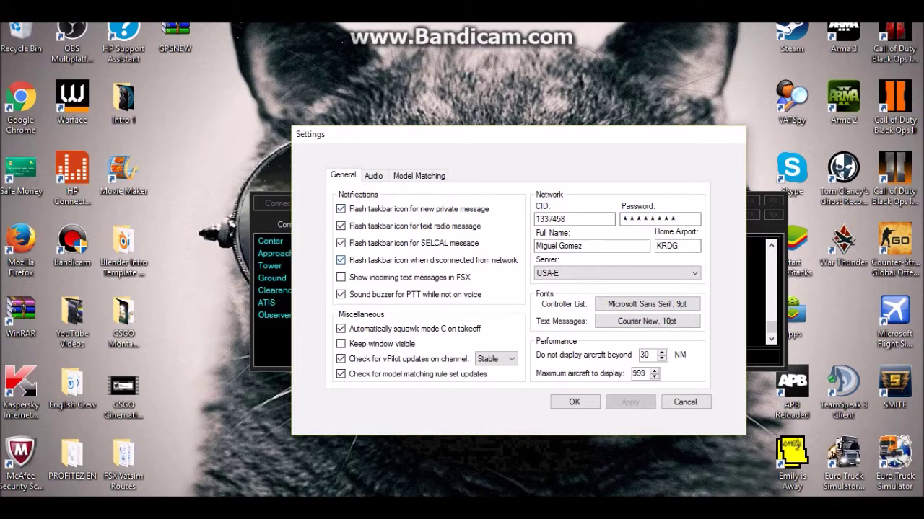
mouse_move(567, 218)
mouse_down()
mouse_move(535, 219)
mouse_move(567, 219)
mouse_up()
click(659, 218)
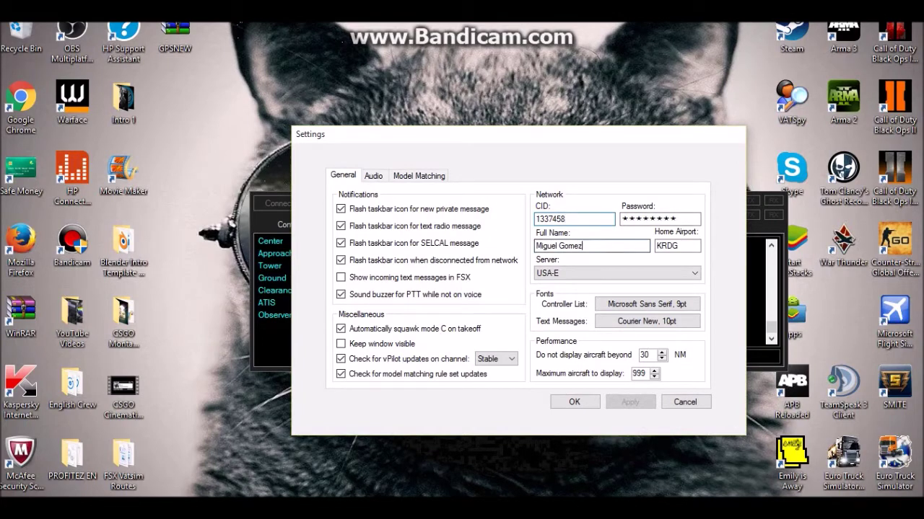
drag(582, 246, 535, 245)
click(679, 246)
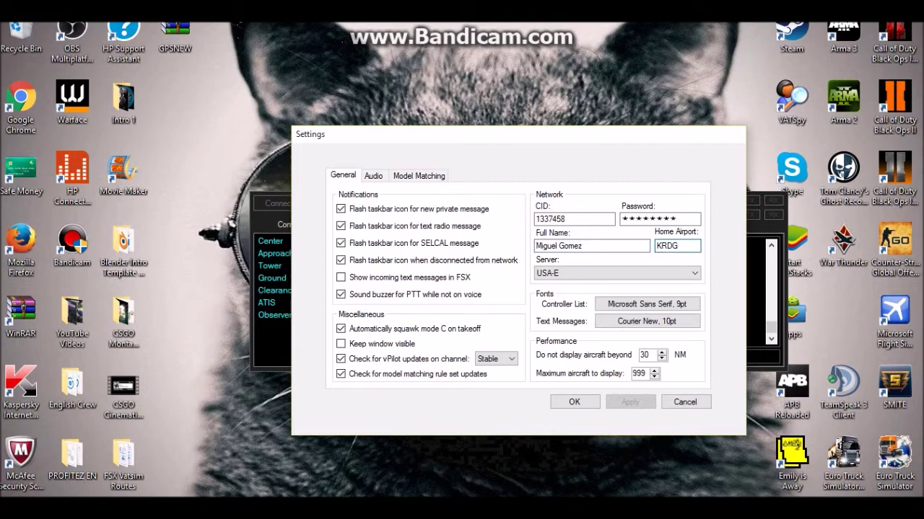
key(Tab)
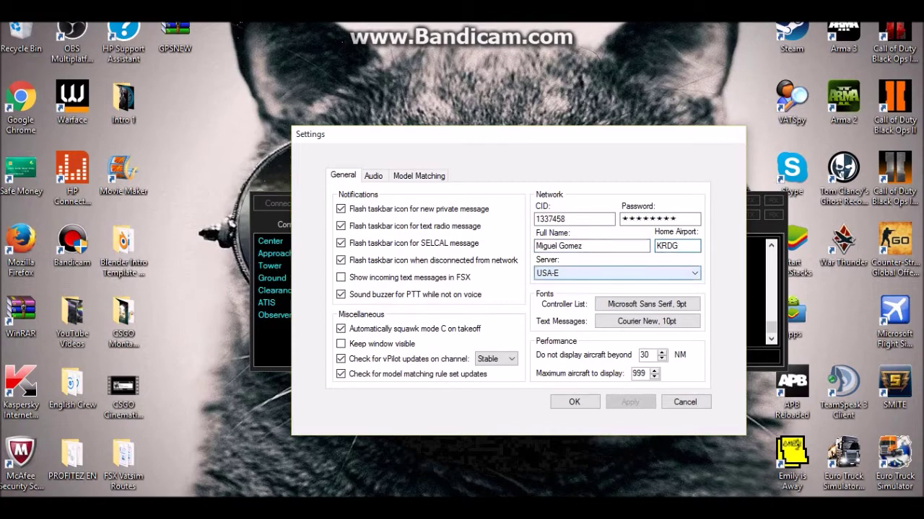
- Choose USA-E as the network server in the general settings
click(616, 273)
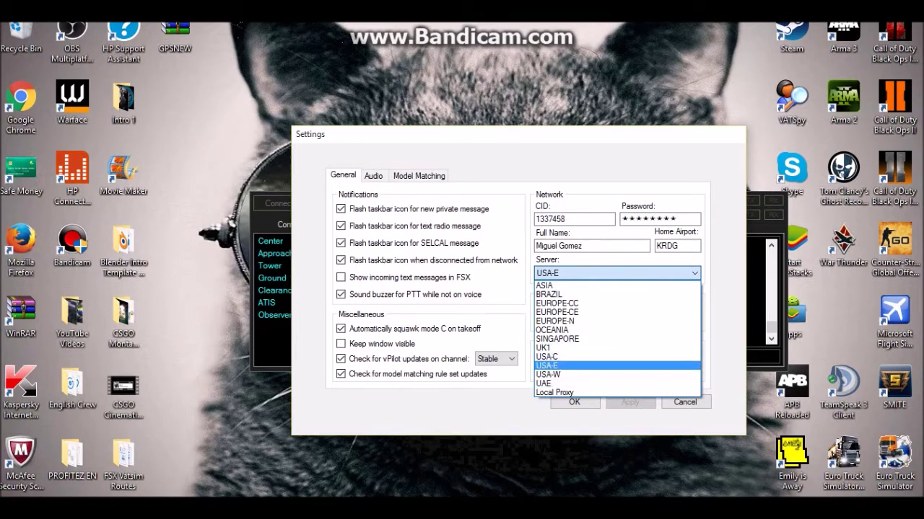
click(617, 365)
click(592, 246)
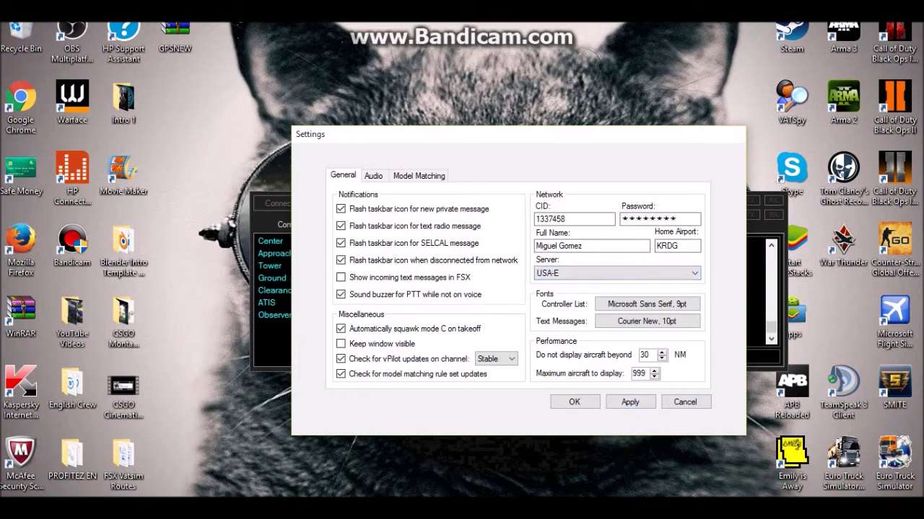
- Choose the Realtek Wave microphone as the audio input and the DirectSound HeadSet as the output device, with volume at 100%
click(373, 175)
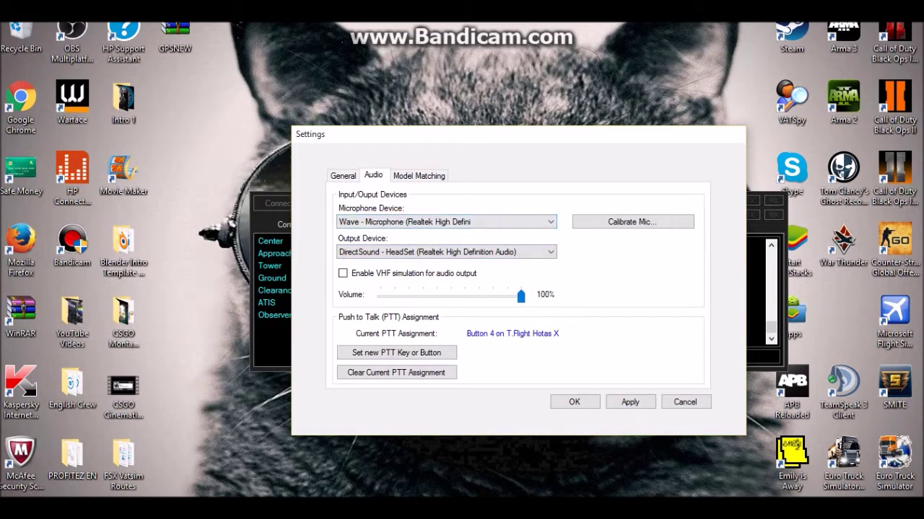
click(446, 222)
click(446, 222)
click(445, 221)
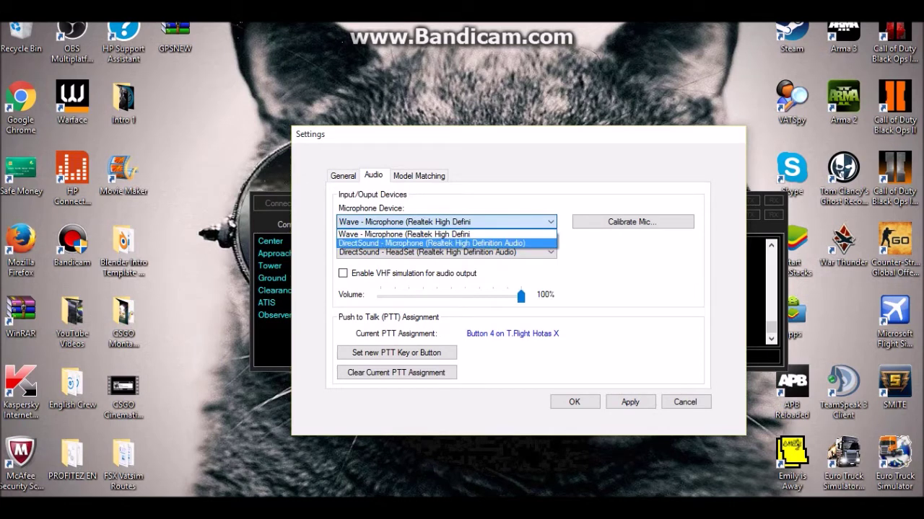
click(404, 234)
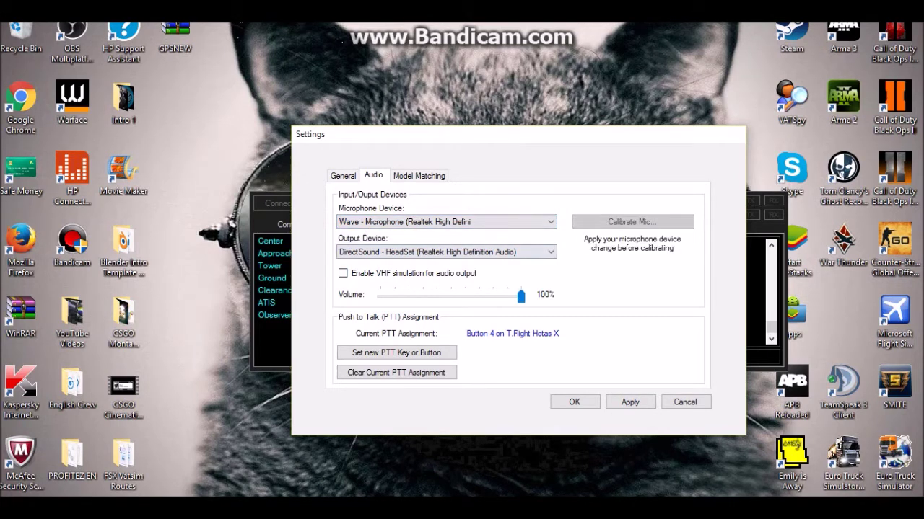
click(446, 252)
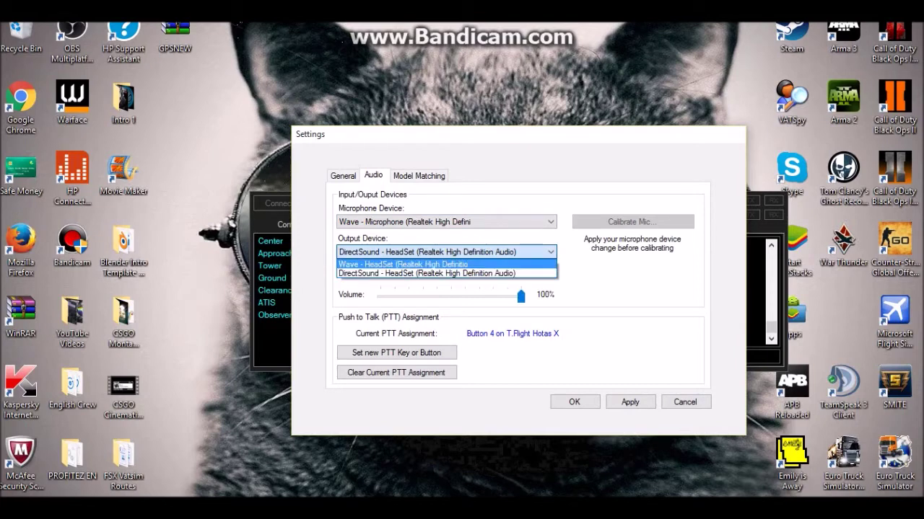
click(426, 274)
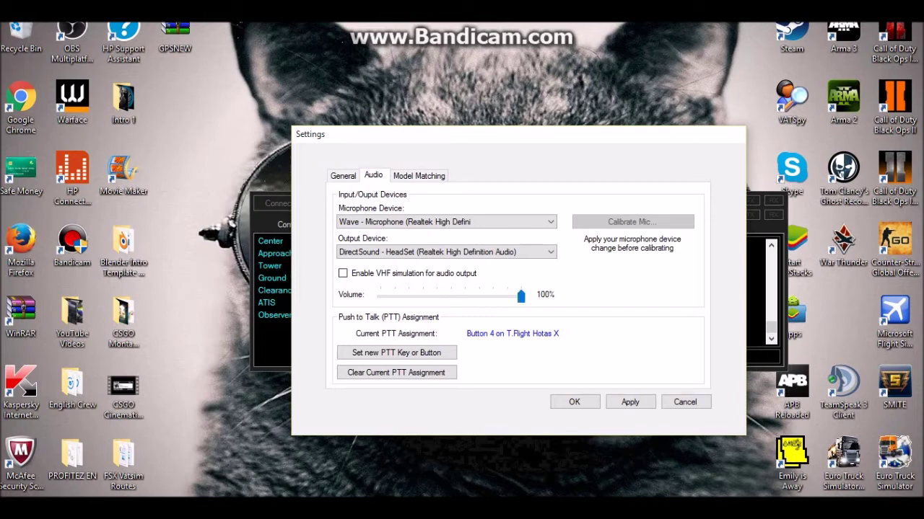
mouse_move(521, 296)
mouse_down()
mouse_move(443, 296)
mouse_move(521, 296)
mouse_up()
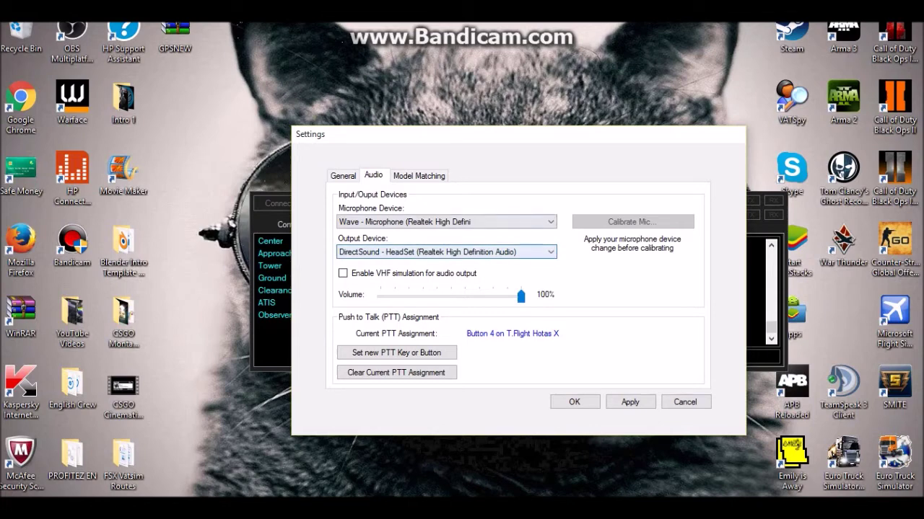
- Look through the available model matching rule sets and cancel out of the settings
click(419, 175)
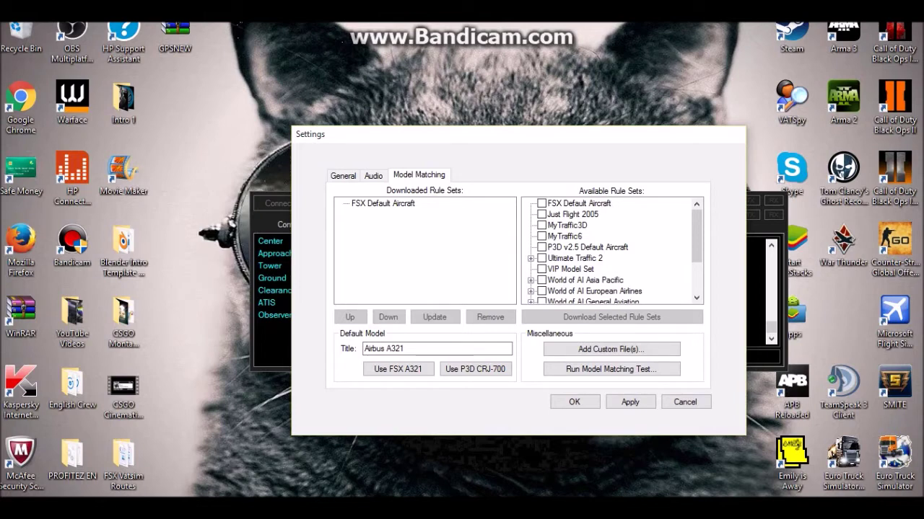
mouse_move(697, 236)
mouse_down()
mouse_move(697, 248)
mouse_move(697, 236)
mouse_up()
mouse_move(696, 236)
mouse_down()
mouse_move(696, 265)
mouse_move(697, 236)
mouse_up()
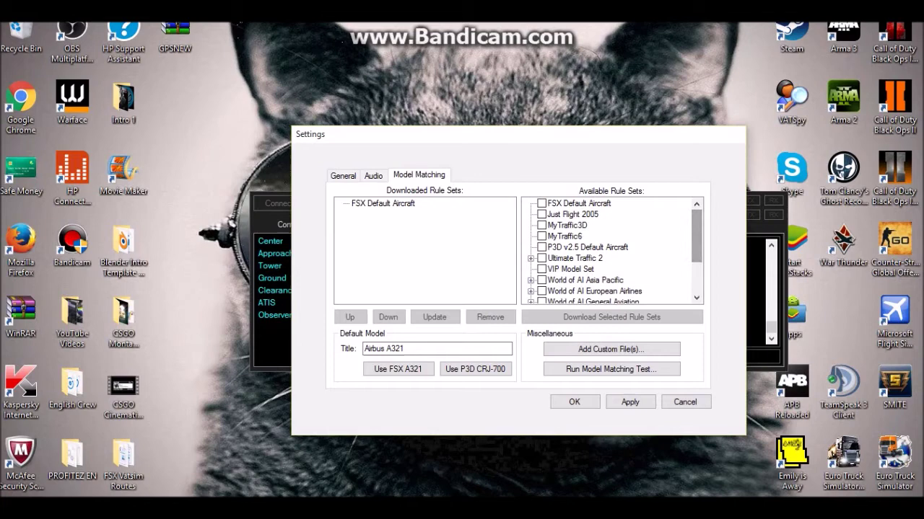
click(541, 203)
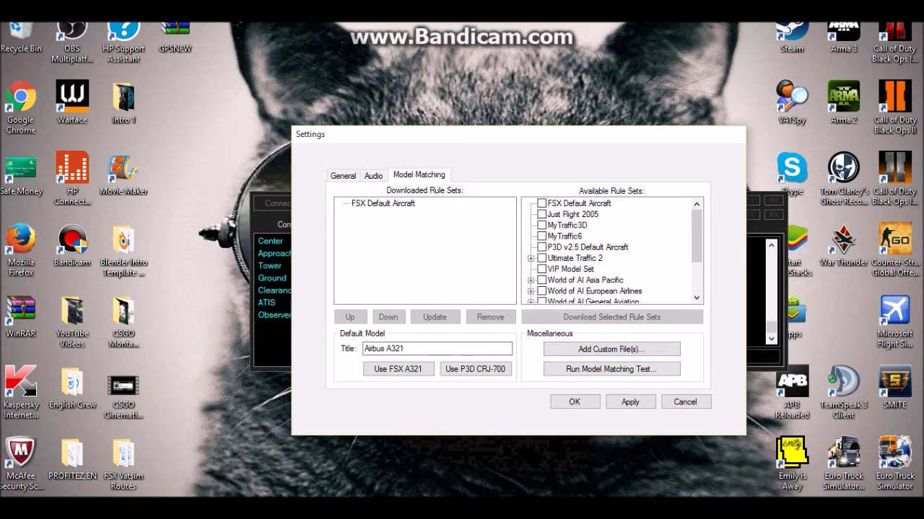
scroll(612, 251, down, 2)
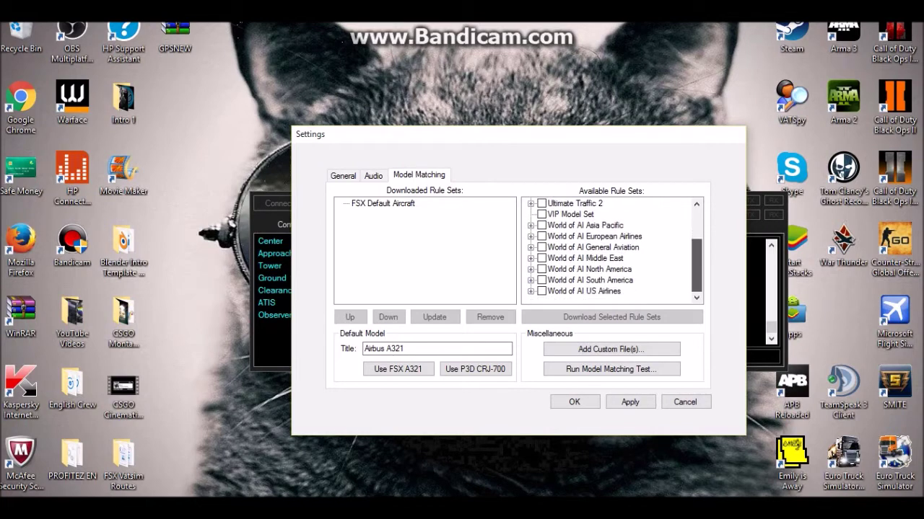
scroll(612, 251, up, 2)
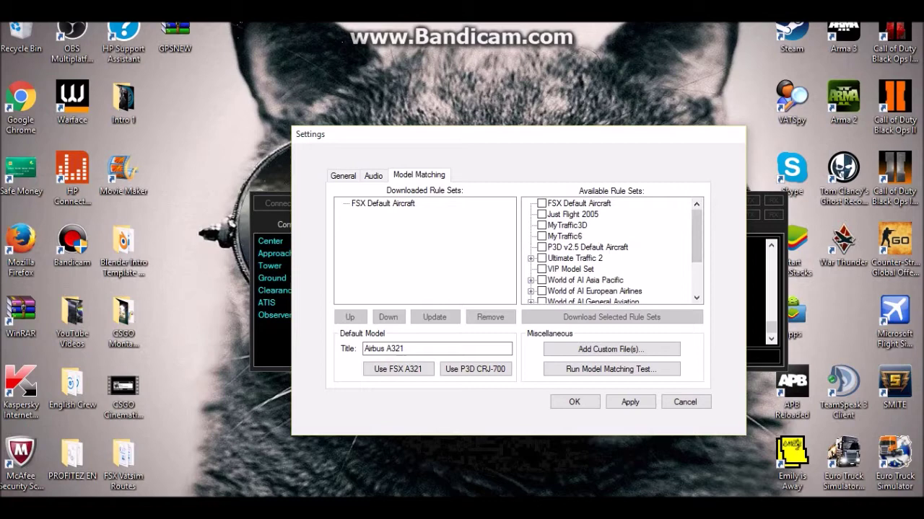
click(685, 402)
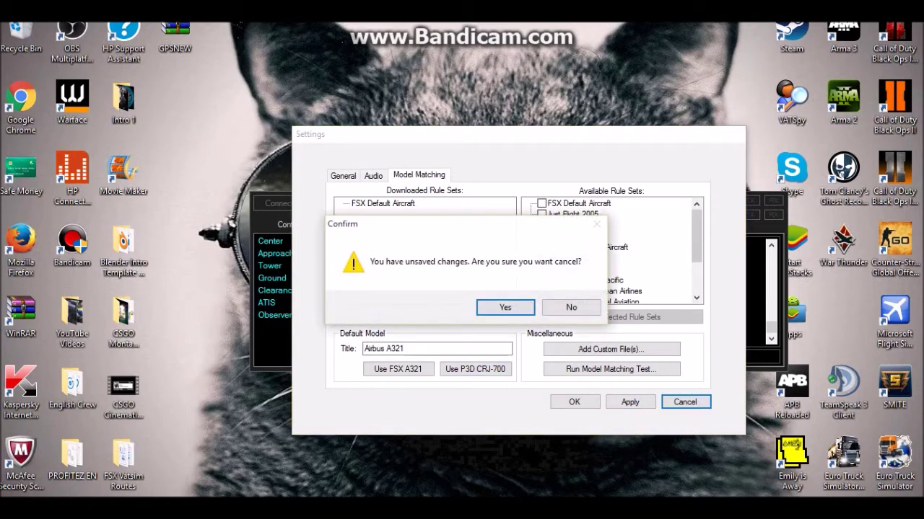